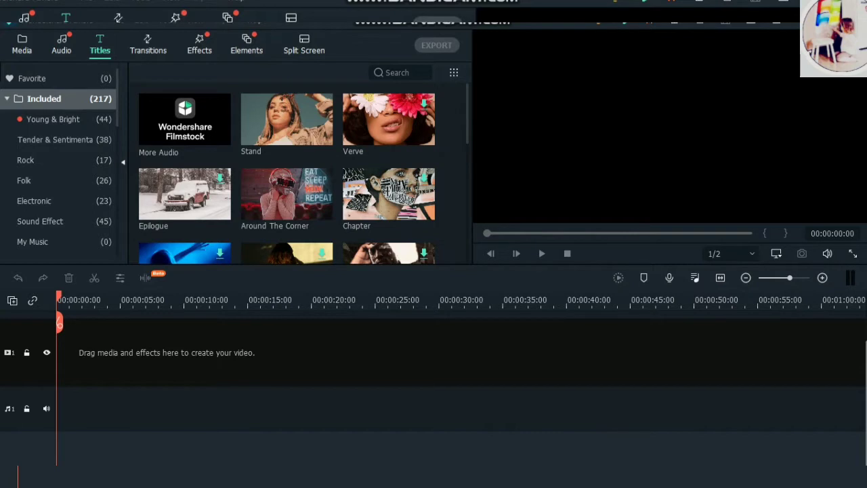
pyautogui.click(148, 45)
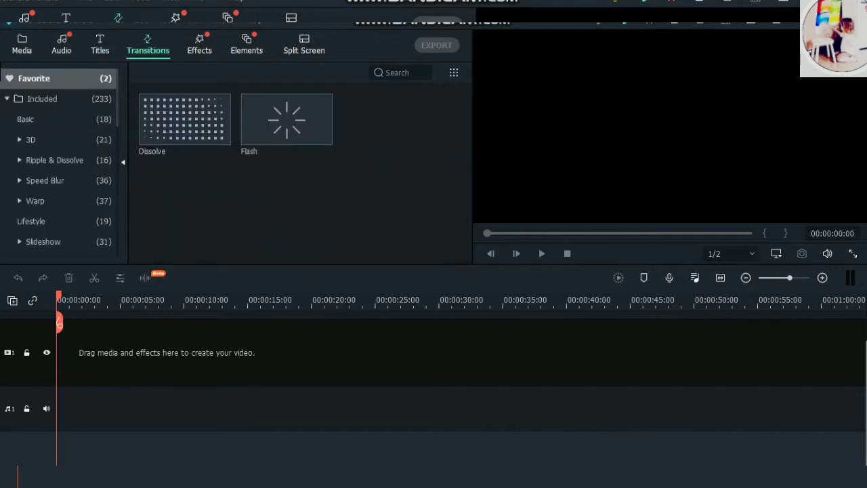
pyautogui.click(200, 45)
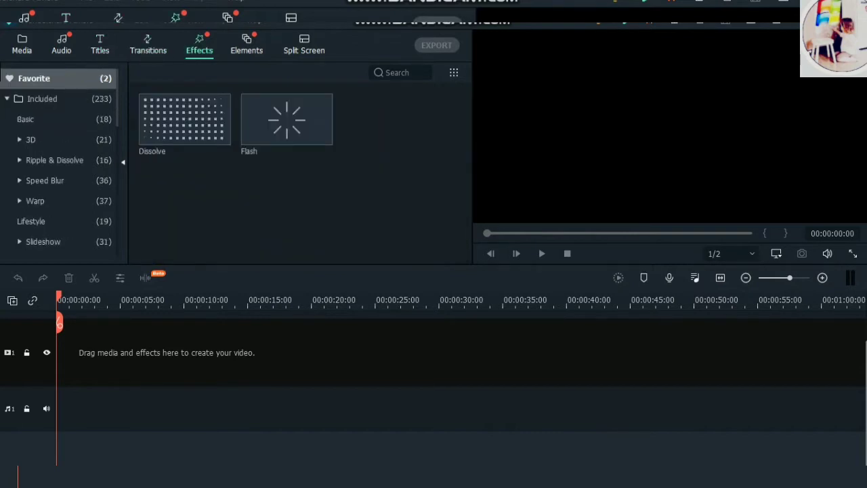
pyautogui.click(247, 44)
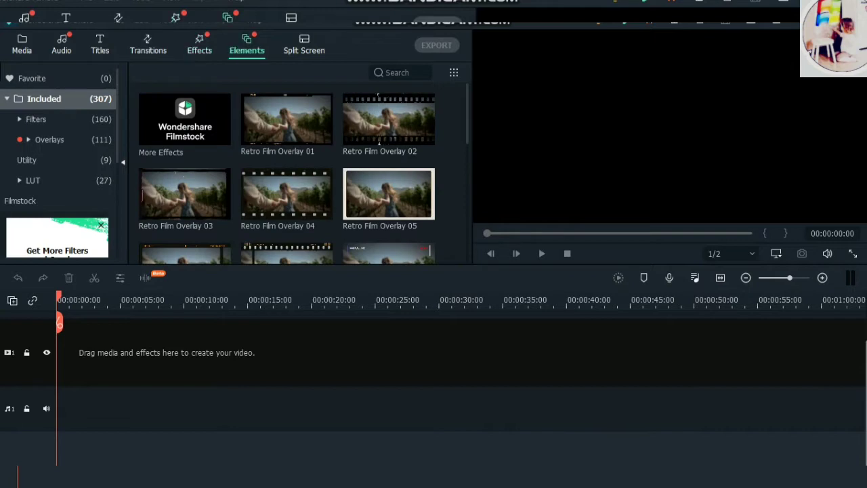
pyautogui.click(305, 45)
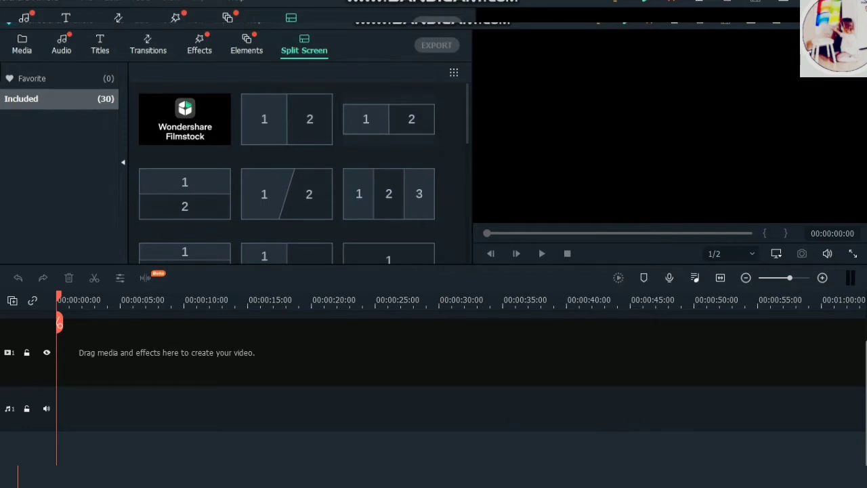
pyautogui.scroll(-3, 287, 173)
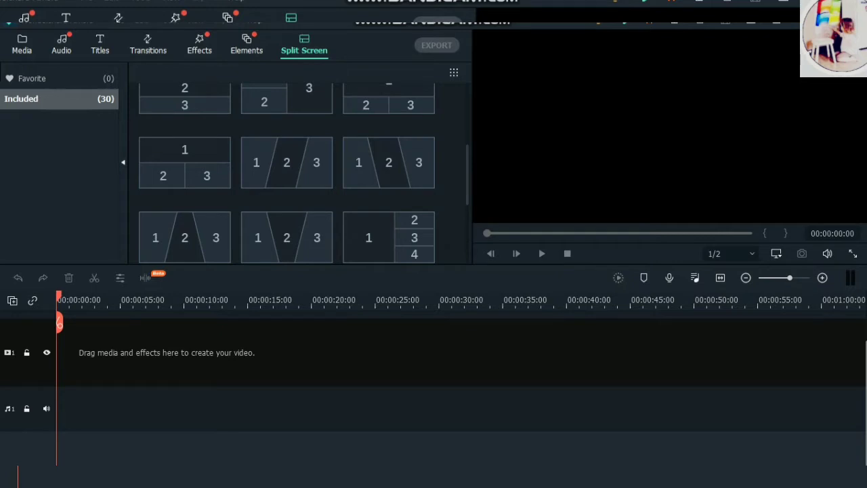
# Add the sample videos Countdown 9 and Plating Food to the timeline in that order, matching the project settings to 1280 x 720 25fps.
pyautogui.click(22, 45)
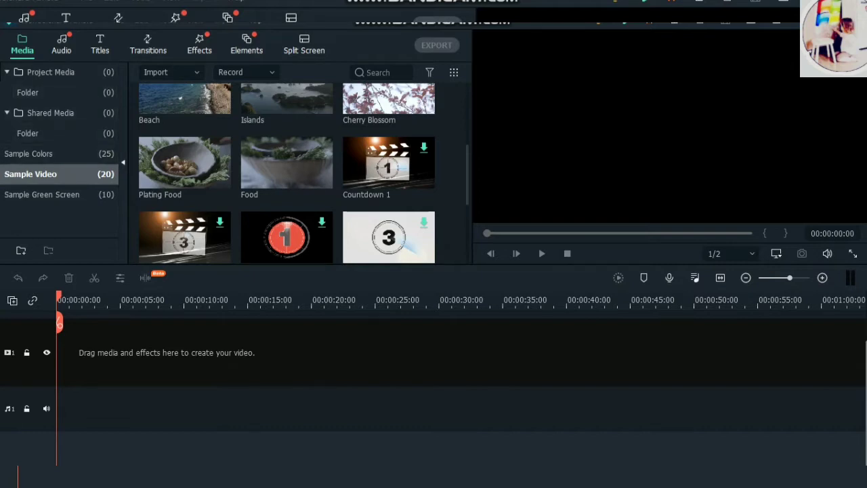
pyautogui.moveTo(388, 237)
pyautogui.scroll(-4, 287, 173)
pyautogui.moveTo(286, 215)
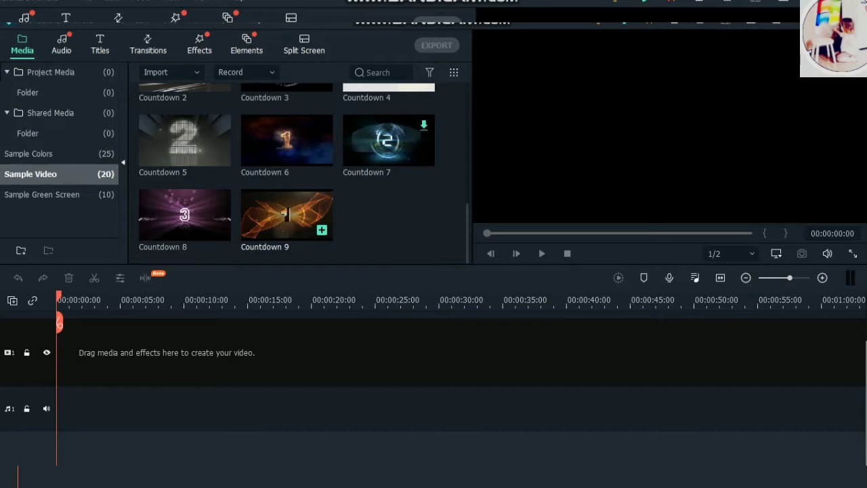
pyautogui.click(321, 229)
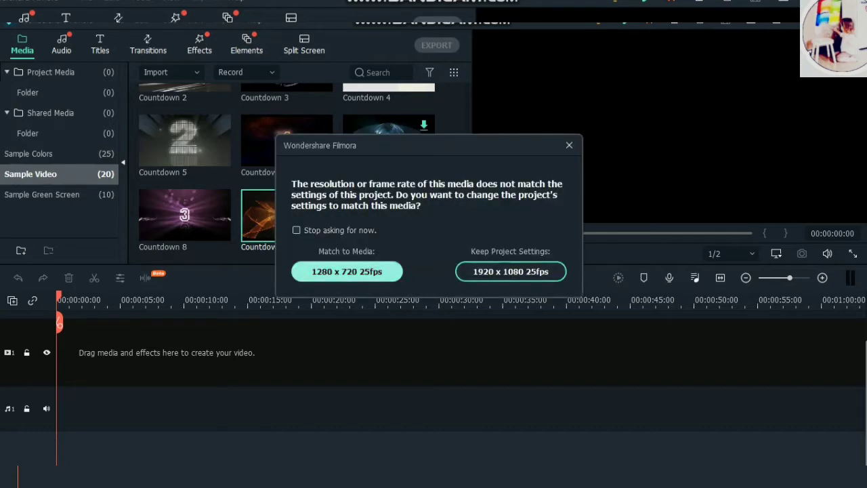
pyautogui.click(347, 271)
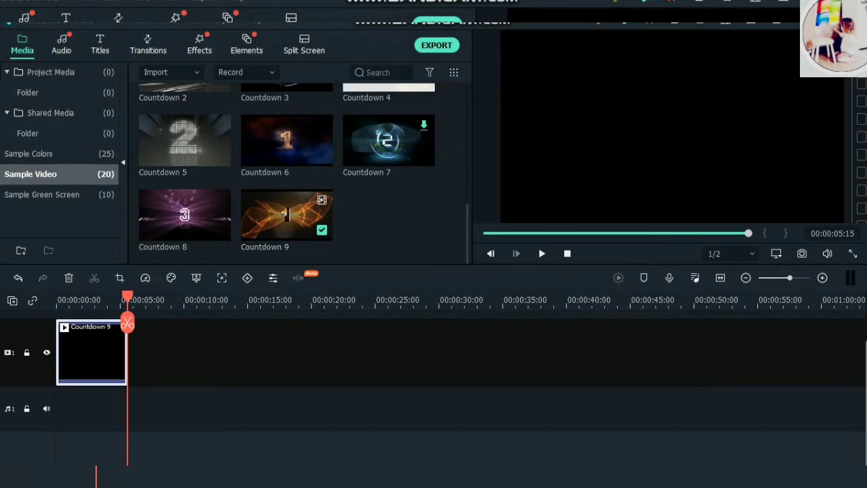
pyautogui.scroll(3, 287, 173)
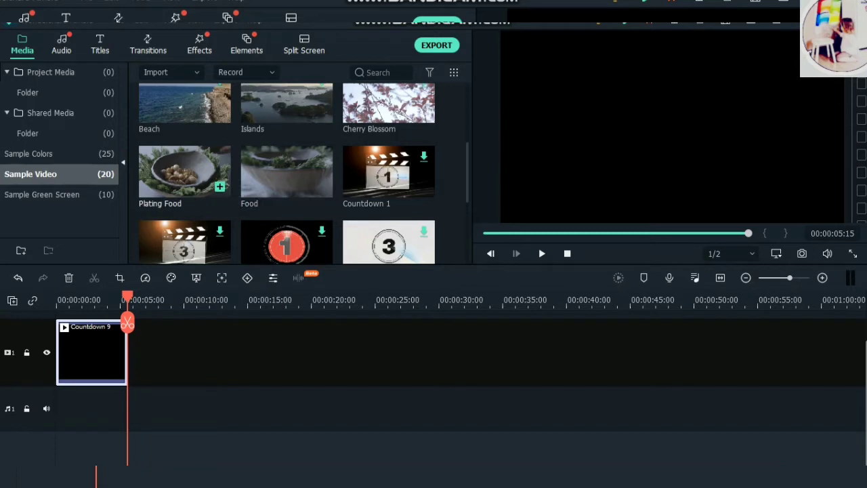
pyautogui.click(219, 186)
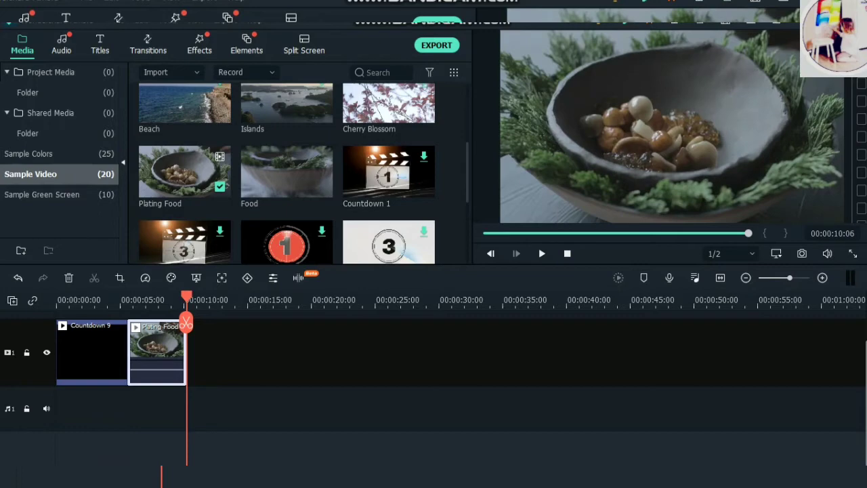
# Play the timeline from the start to preview the Countdown 9 and Plating Food clips.
pyautogui.press('space')
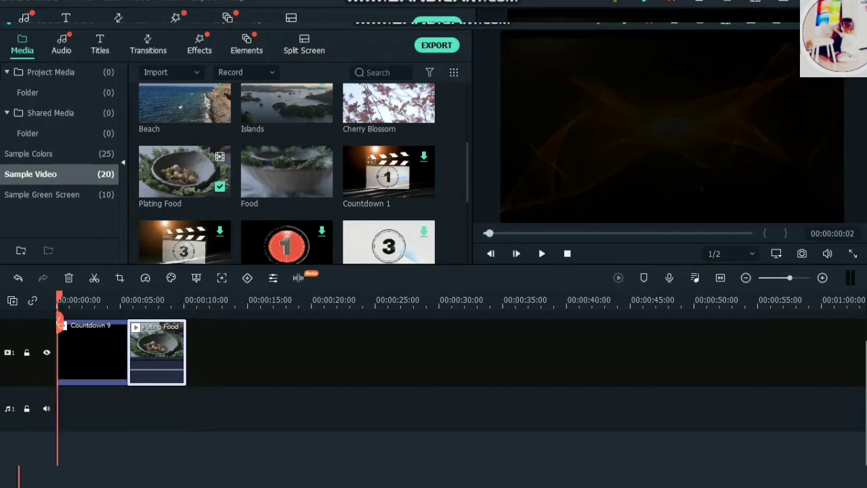
pyautogui.click(541, 254)
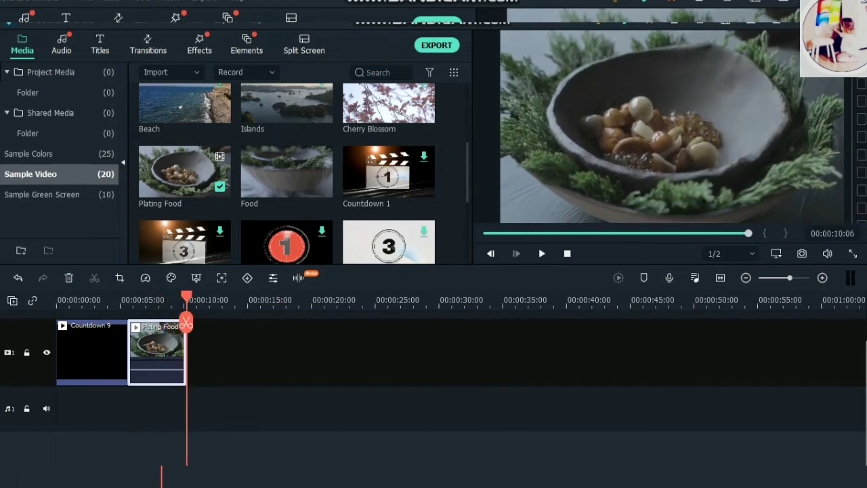
pyautogui.press('Home')
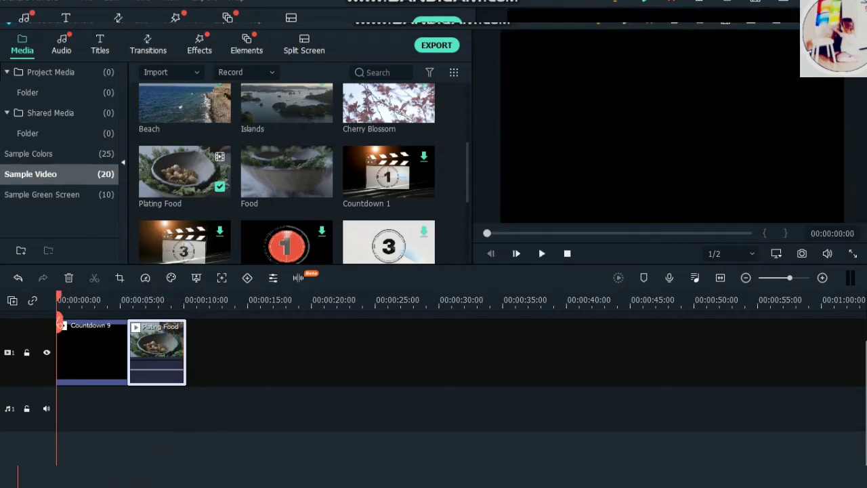
pyautogui.press('space')
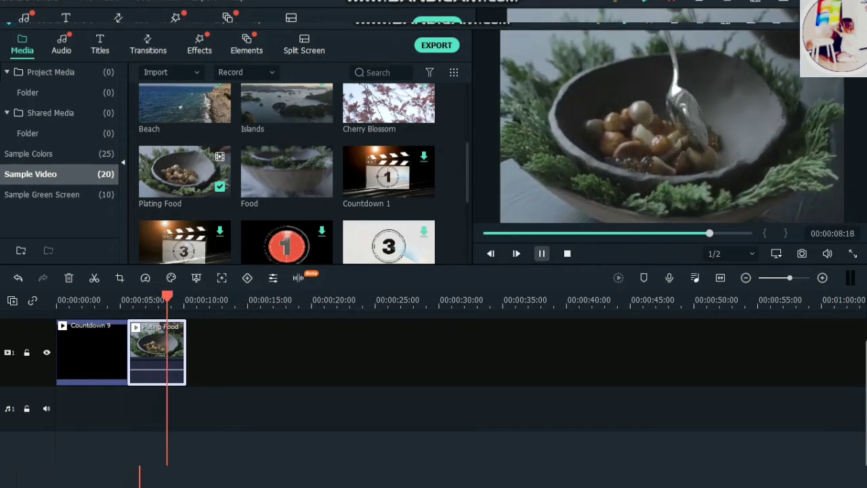
pyautogui.press('space')
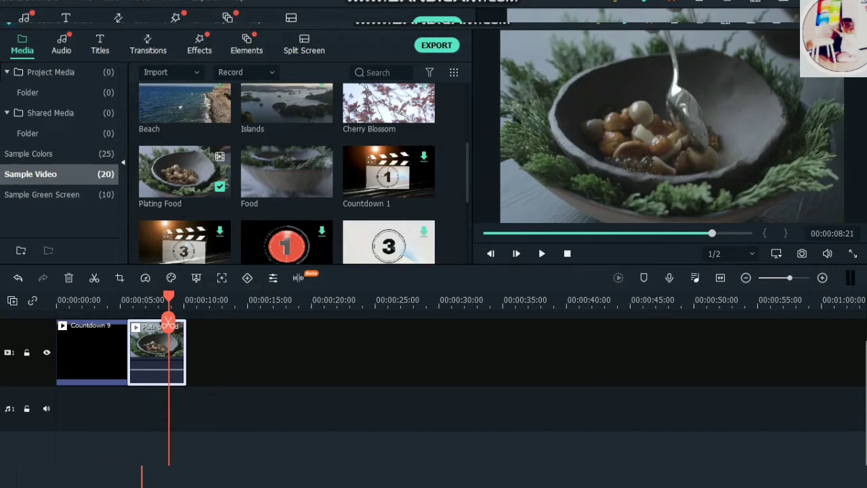
# Add the Title 2 template above the Plating Food clip, starting near that clip's beginning at 00:00:05:21.
pyautogui.moveTo(169, 296); pyautogui.dragTo(130, 323)
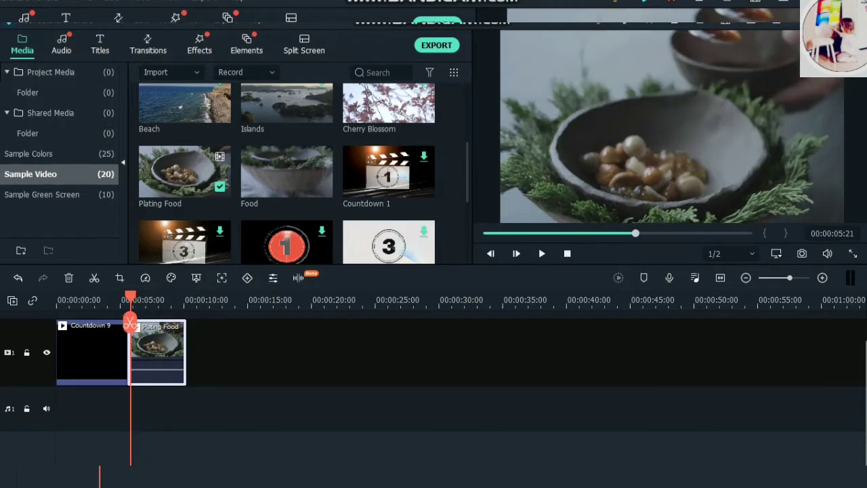
pyautogui.click(100, 44)
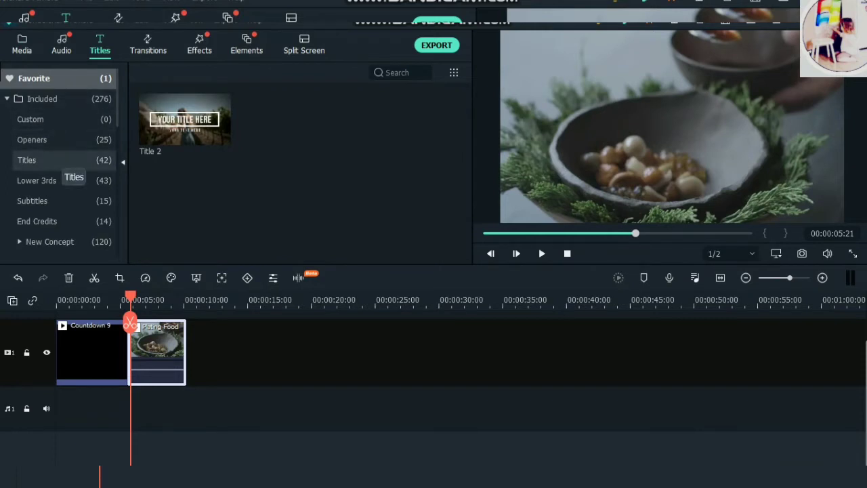
pyautogui.click(57, 163)
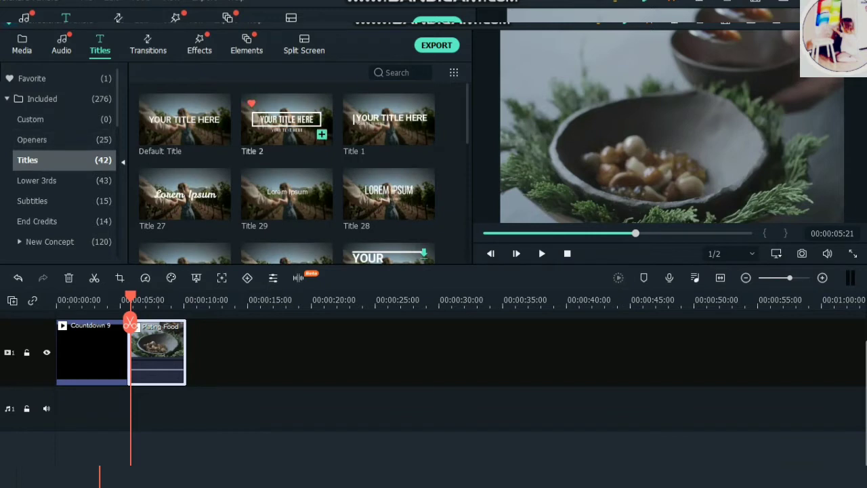
pyautogui.click(322, 135)
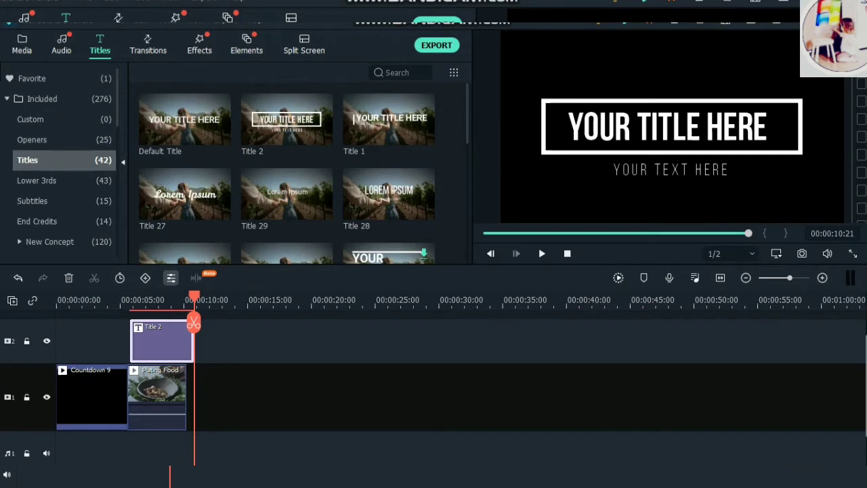
# Replace the placeholder text of the smaller line below the title box with "subcribe".
pyautogui.click(171, 278)
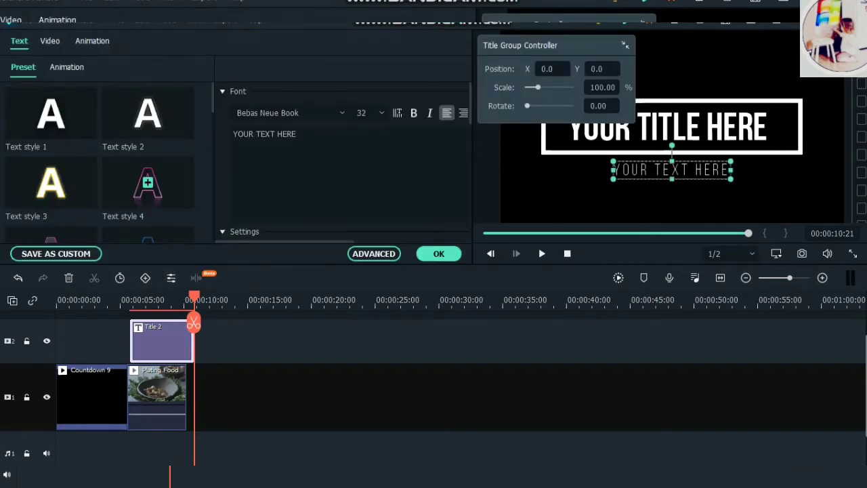
pyautogui.click(298, 134)
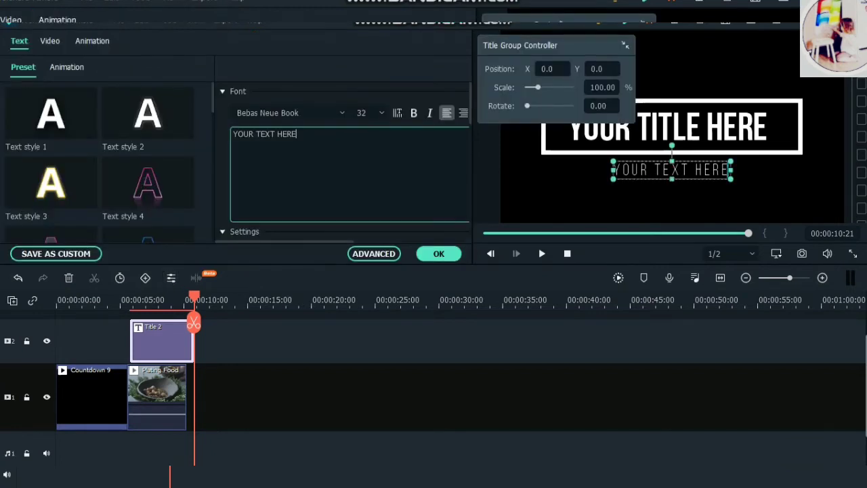
pyautogui.press('BackSpace')
pyautogui.press('BackSpace')
pyautogui.press('BackSpace')
pyautogui.press('BackSpace')
pyautogui.press('BackSpace')
pyautogui.press('BackSpace')
pyautogui.press('BackSpace')
pyautogui.press('BackSpace')
pyautogui.press('BackSpace')
pyautogui.press('BackSpace')
pyautogui.press('BackSpace')
pyautogui.press('BackSpace')
pyautogui.press('BackSpace')
pyautogui.press('BackSpace')
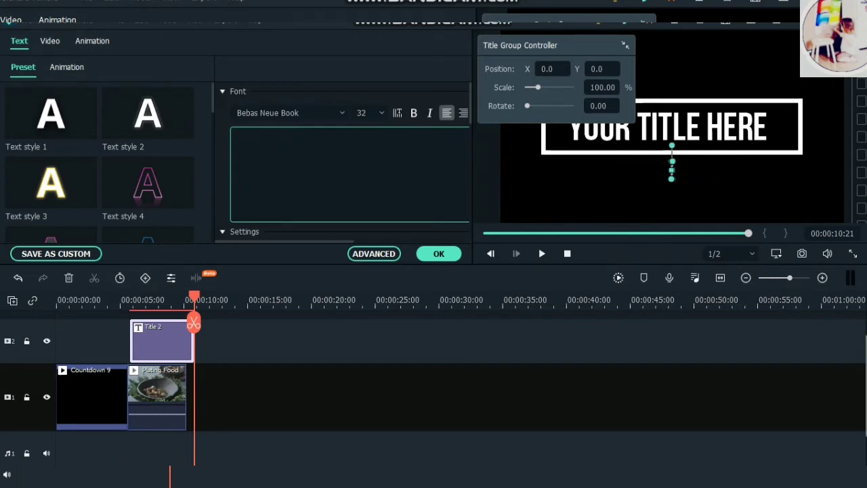
pyautogui.write('subcribe')
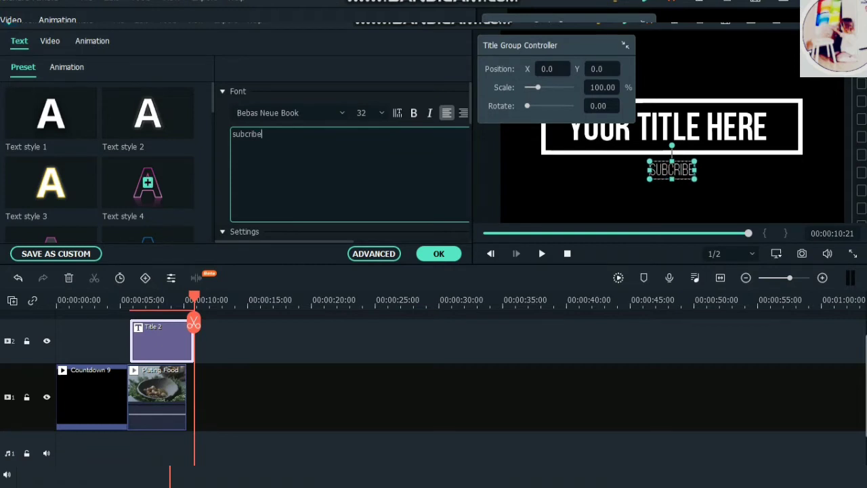
# Try Text style 4 on the "subcribe" line, then apply the orange gradient text preset instead and confirm the edit.
pyautogui.click(148, 181)
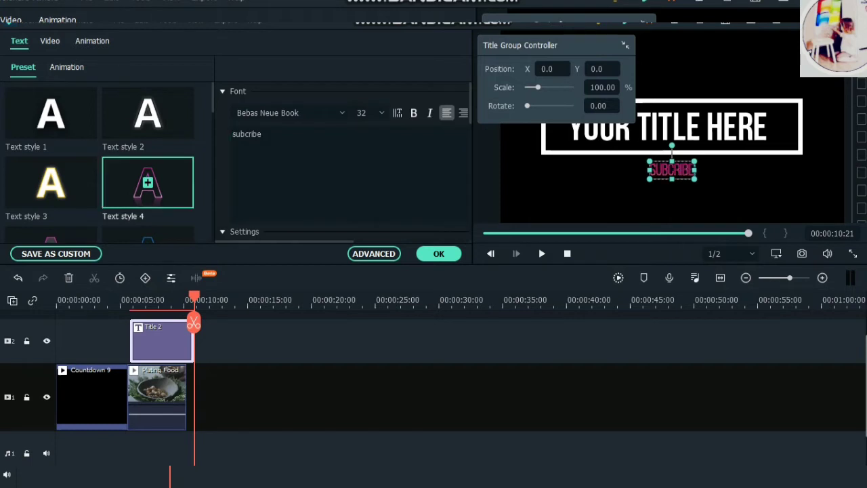
pyautogui.scroll(-2, 100, 163)
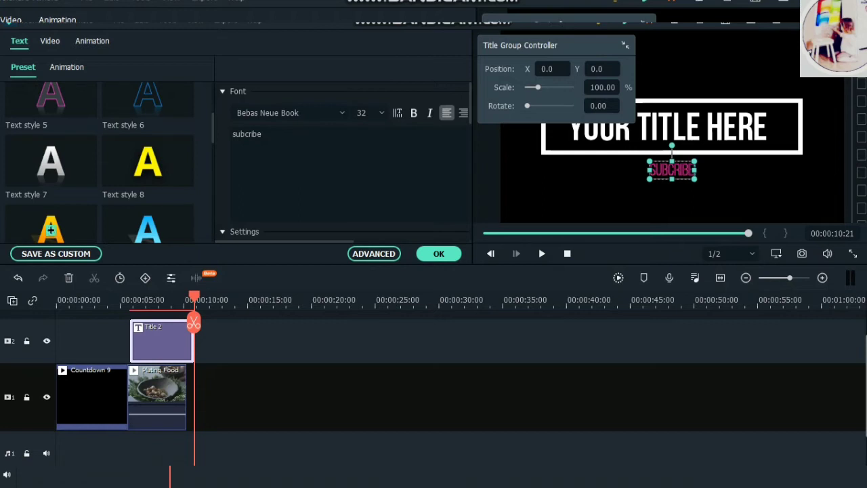
pyautogui.click(50, 229)
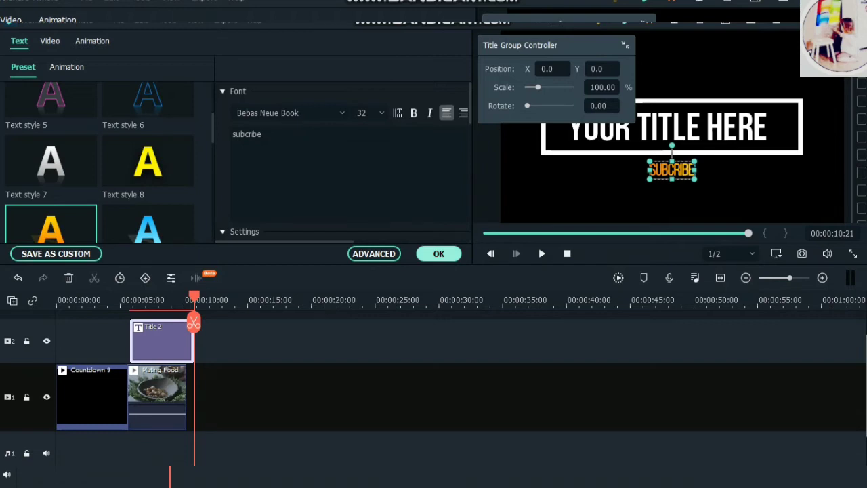
pyautogui.click(440, 254)
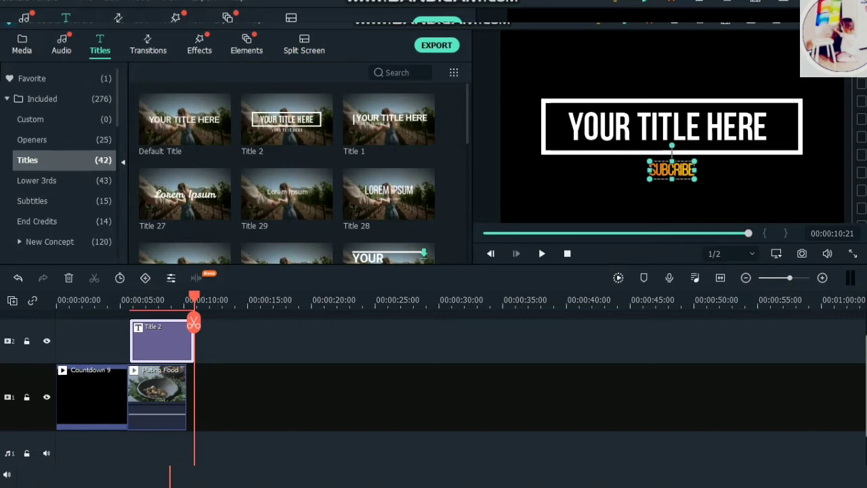
# Replace the placeholder text of the main boxed title with "cooking food".
pyautogui.doubleClick(671, 127)
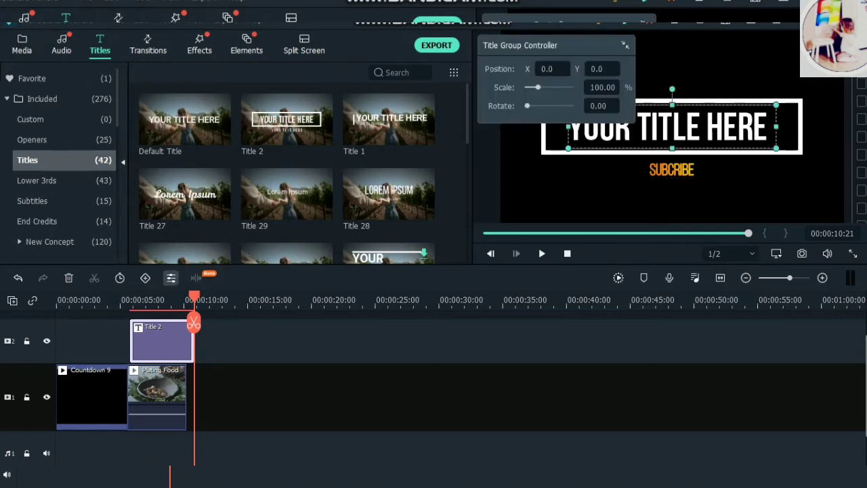
pyautogui.click(171, 278)
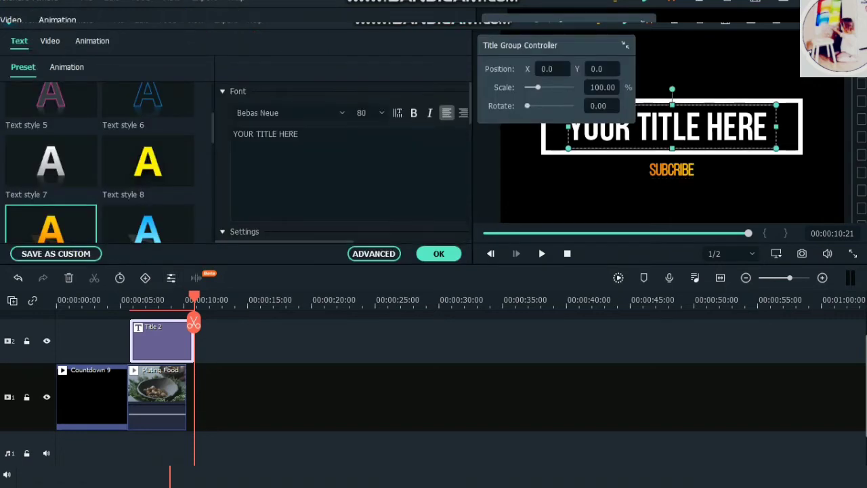
pyautogui.click(302, 134)
pyautogui.press('BackSpace')
pyautogui.press('BackSpace')
pyautogui.press('BackSpace')
pyautogui.press('BackSpace')
pyautogui.press('BackSpace')
pyautogui.press('BackSpace')
pyautogui.press('BackSpace')
pyautogui.press('BackSpace')
pyautogui.press('BackSpace')
pyautogui.press('BackSpace')
pyautogui.press('BackSpace')
pyautogui.press('BackSpace')
pyautogui.press('BackSpace')
pyautogui.press('BackSpace')
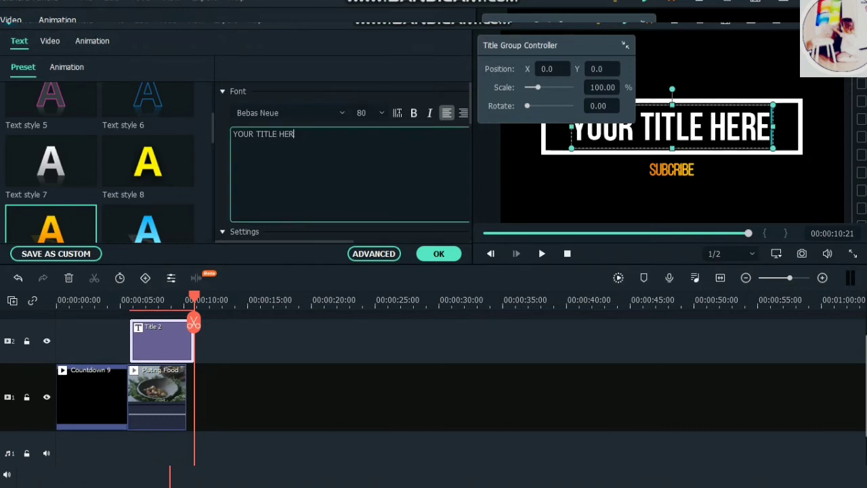
pyautogui.press('BackSpace')
pyautogui.press('BackSpace')
pyautogui.write('C')
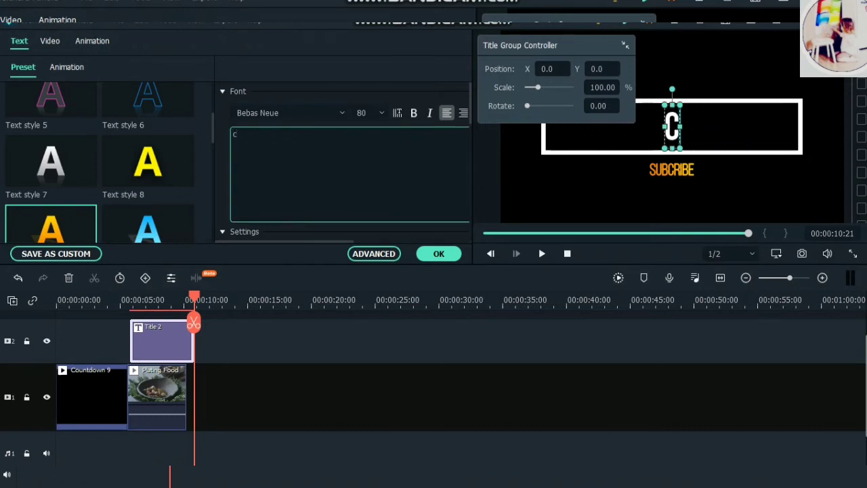
pyautogui.write('ooking')
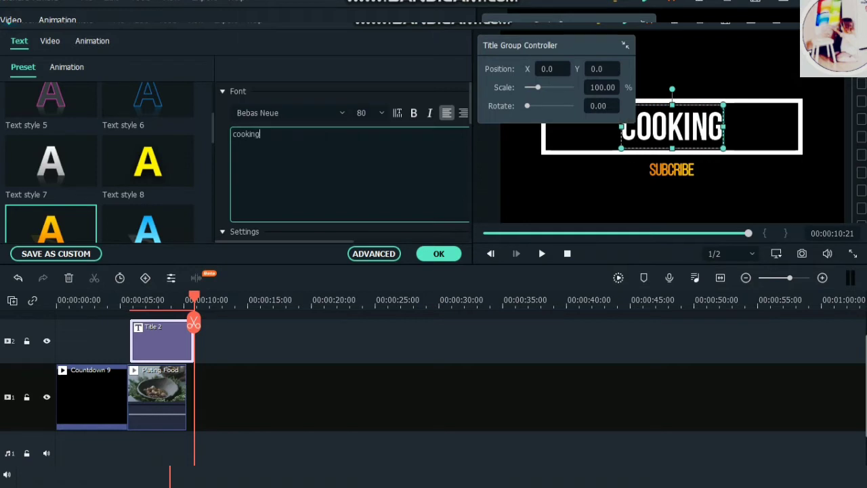
pyautogui.write(' foo')
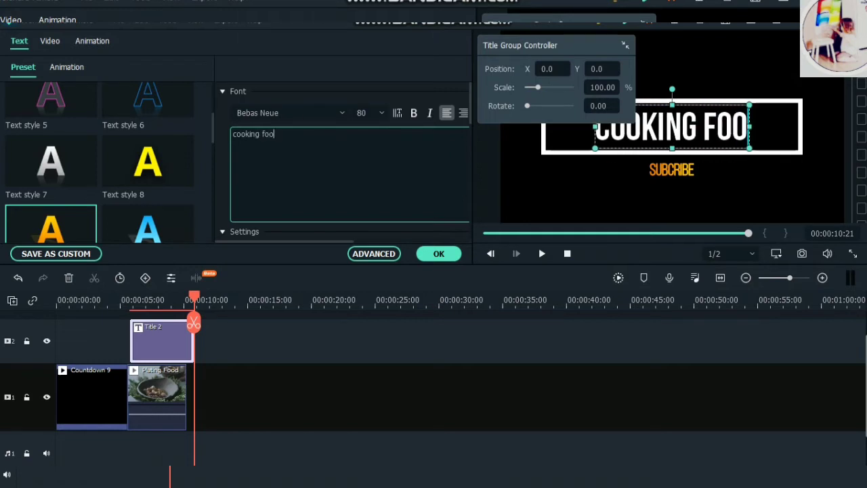
pyautogui.write('d')
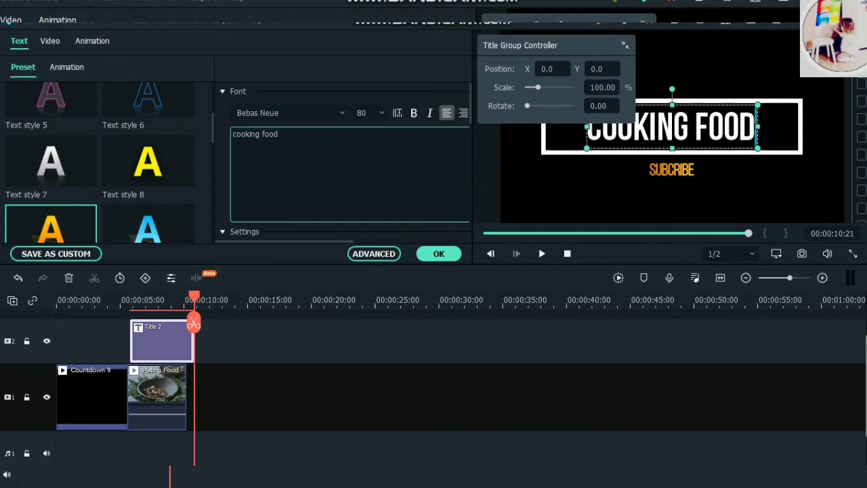
# Browse the text style presets for the "cooking food" title, try Text style 4 and Text style 2, and apply Text style 3.
pyautogui.scroll(-3, 100, 162)
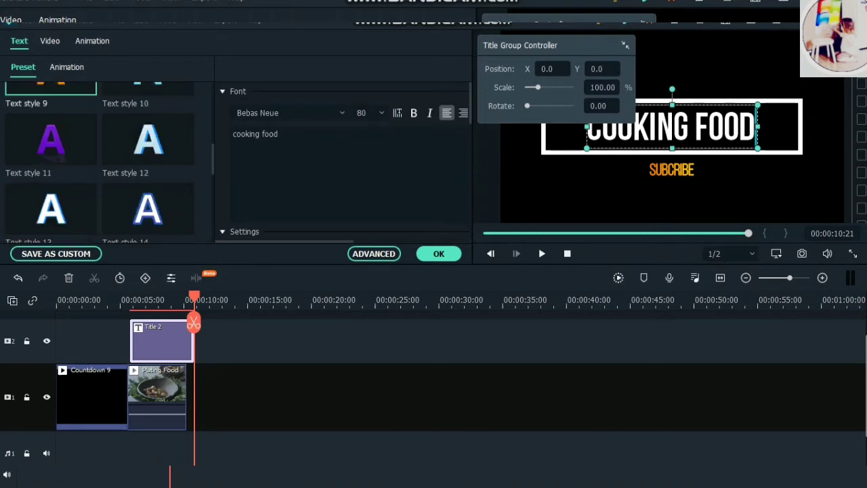
pyautogui.scroll(-3, 99, 162)
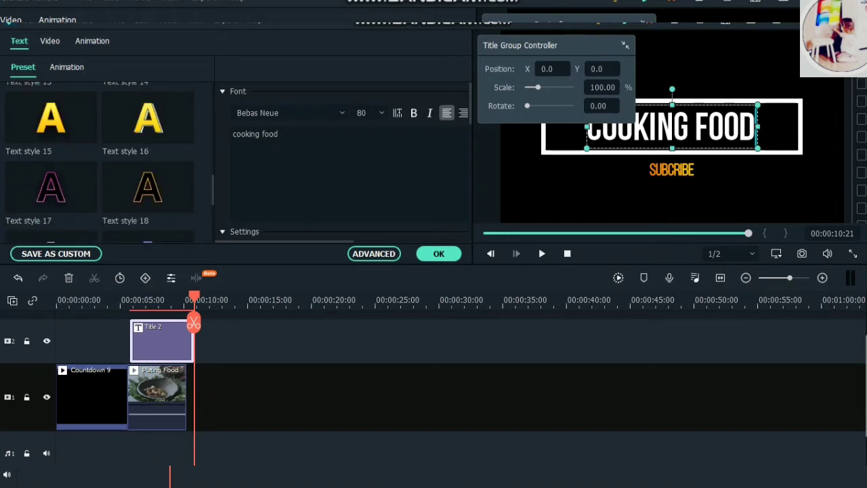
pyautogui.scroll(-3, 100, 163)
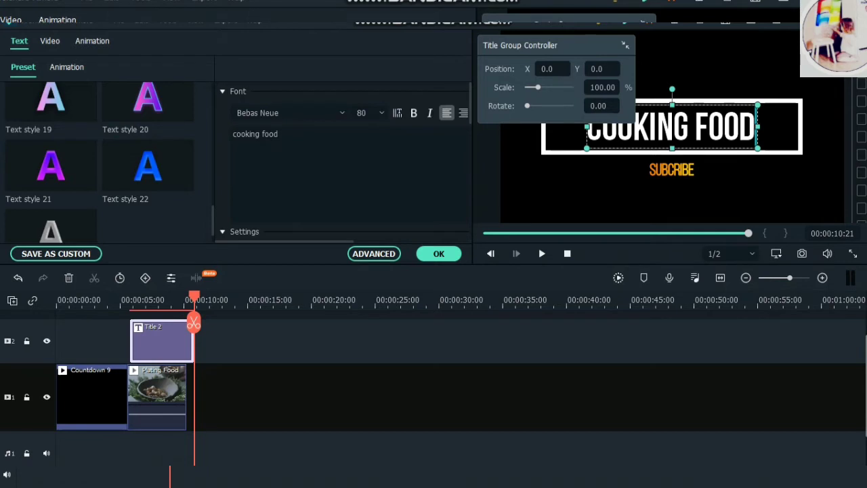
pyautogui.scroll(3, 100, 163)
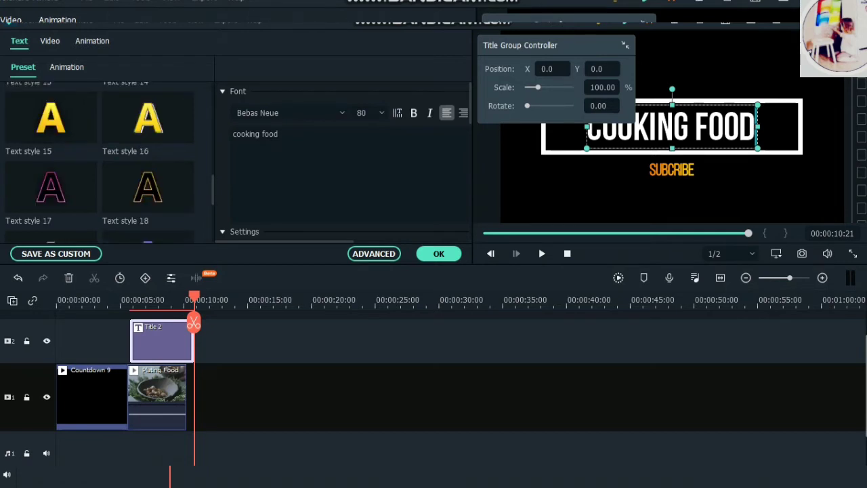
pyautogui.scroll(6, 99, 163)
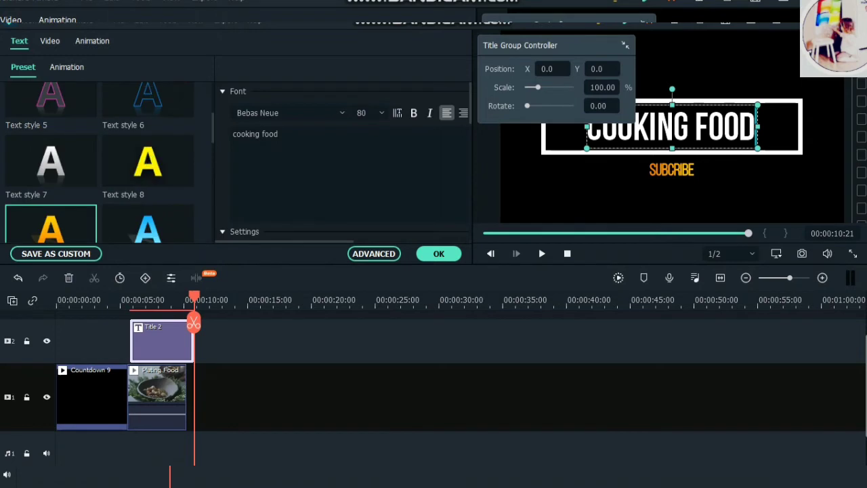
pyautogui.scroll(3, 147, 178)
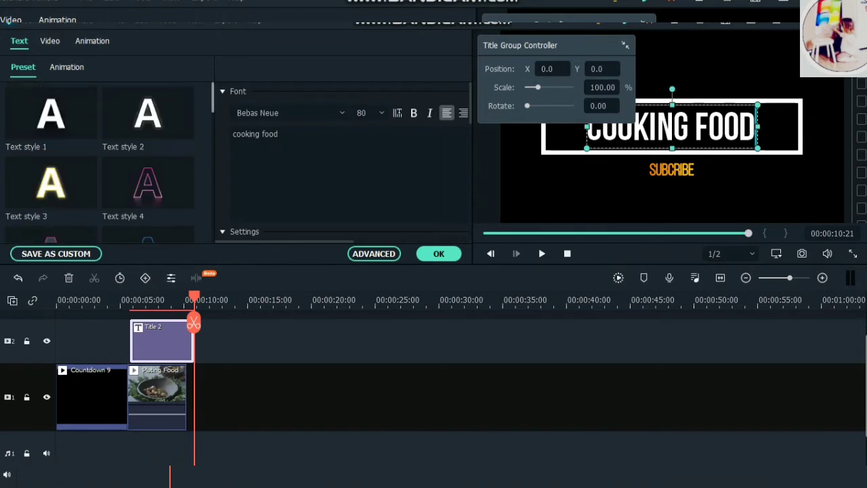
pyautogui.click(148, 181)
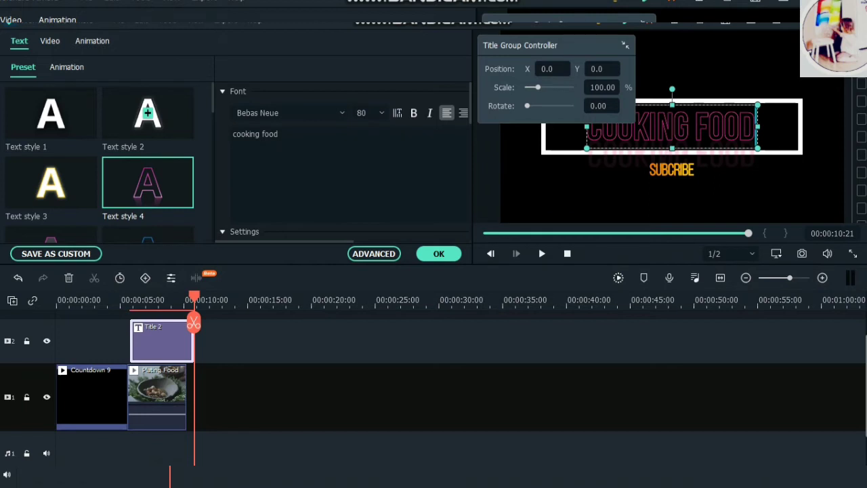
pyautogui.click(148, 112)
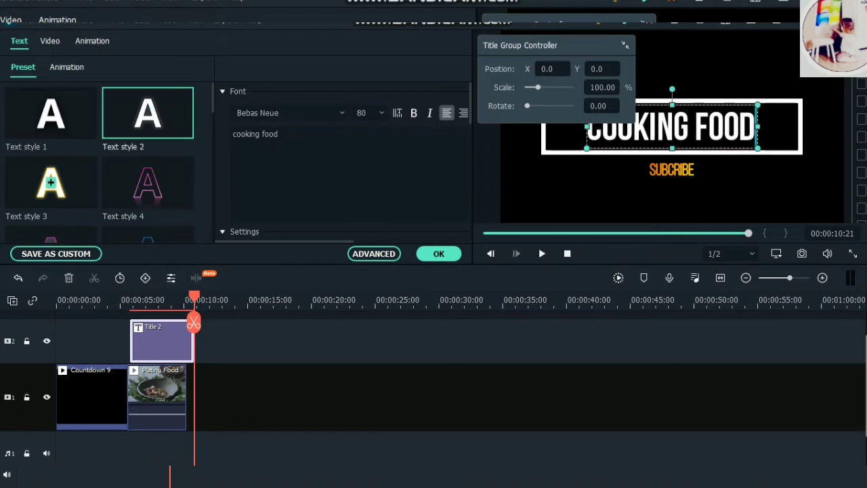
pyautogui.click(51, 182)
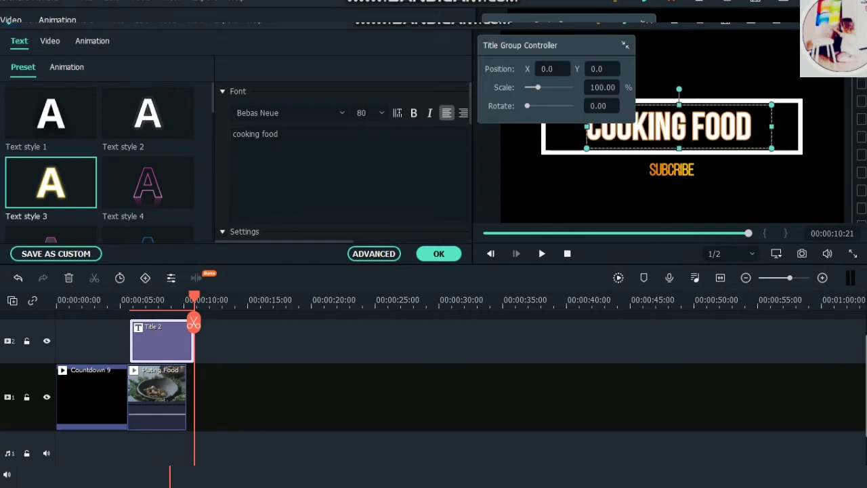
# Widen the "cooking food" text box, shift it back toward the middle of the white frame, and confirm and preview the edited title.
pyautogui.moveTo(587, 127); pyautogui.dragTo(566, 127)
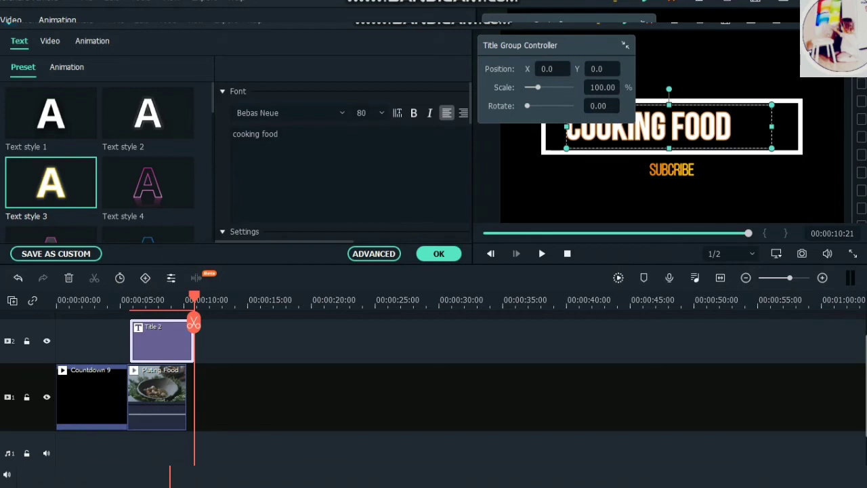
pyautogui.moveTo(670, 127)
pyautogui.mouseDown()
pyautogui.moveTo(686, 119)
pyautogui.moveTo(683, 140)
pyautogui.moveTo(683, 126)
pyautogui.mouseUp()
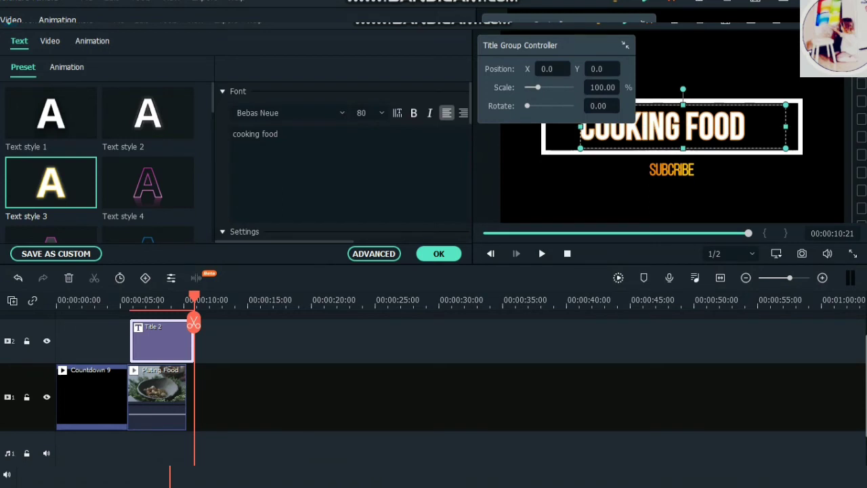
pyautogui.click(439, 254)
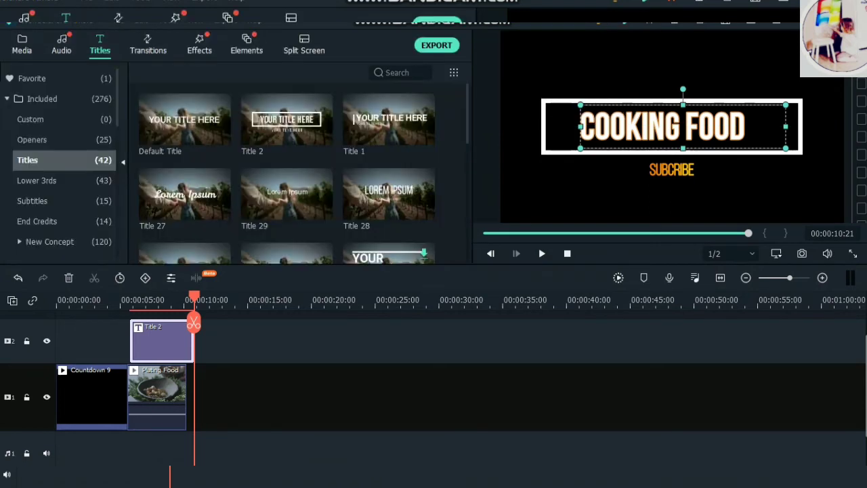
pyautogui.click(542, 253)
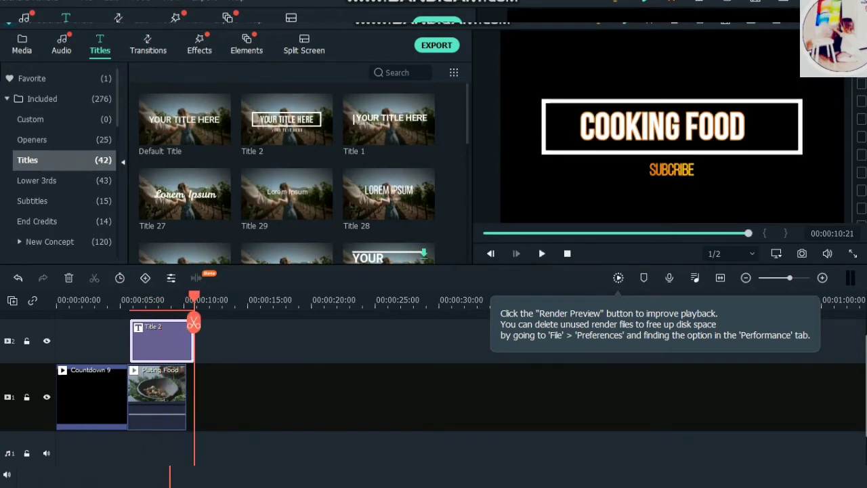
# Add the Flames track from the Rock music category to the audio track, starting at 00:00:00:00.
pyautogui.press('Home')
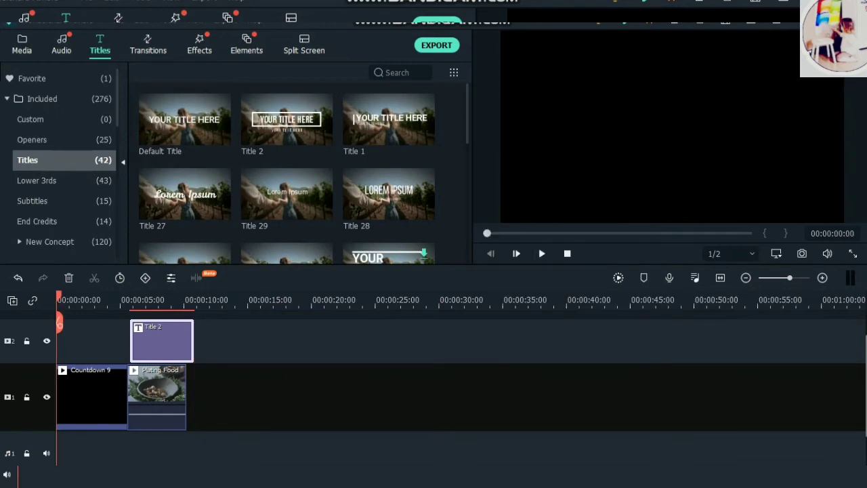
pyautogui.click(62, 45)
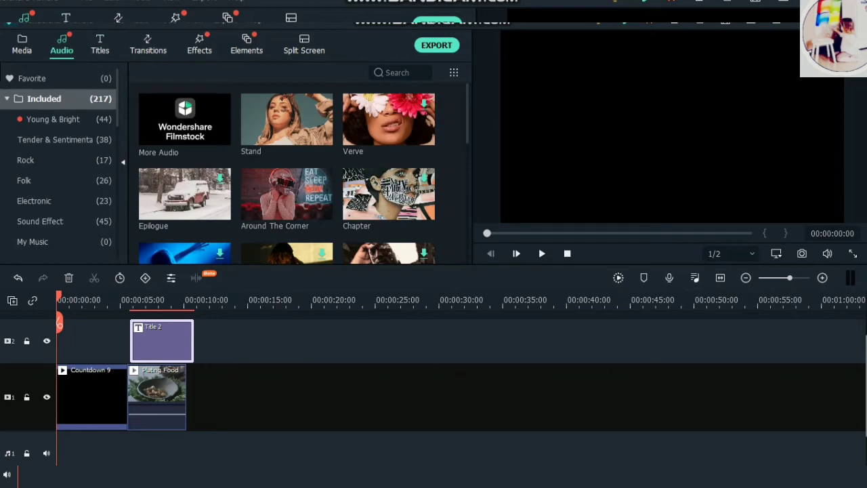
pyautogui.moveTo(287, 119)
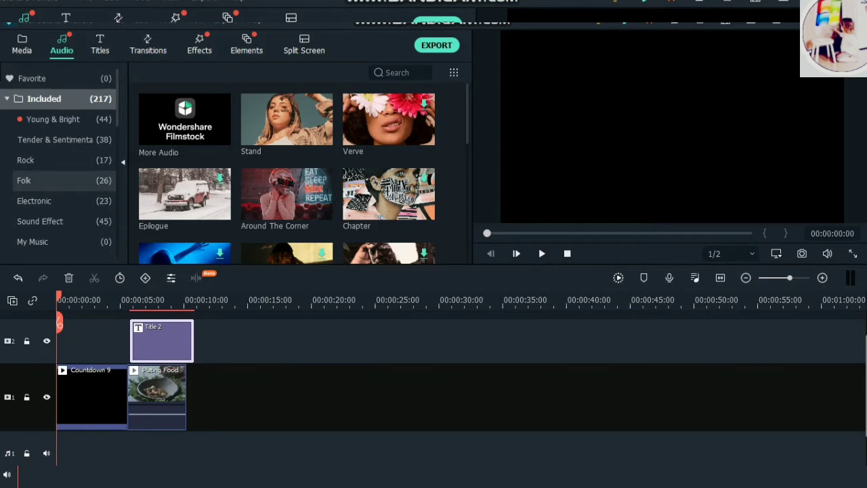
pyautogui.click(59, 160)
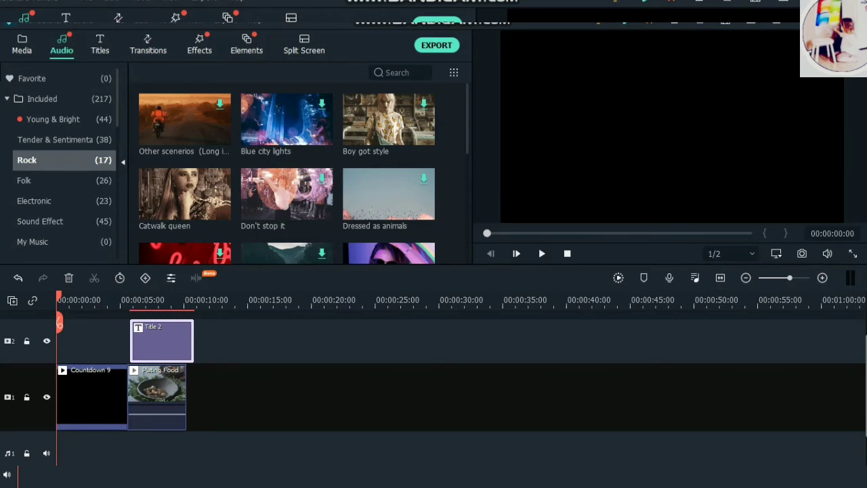
pyautogui.scroll(-3, 286, 173)
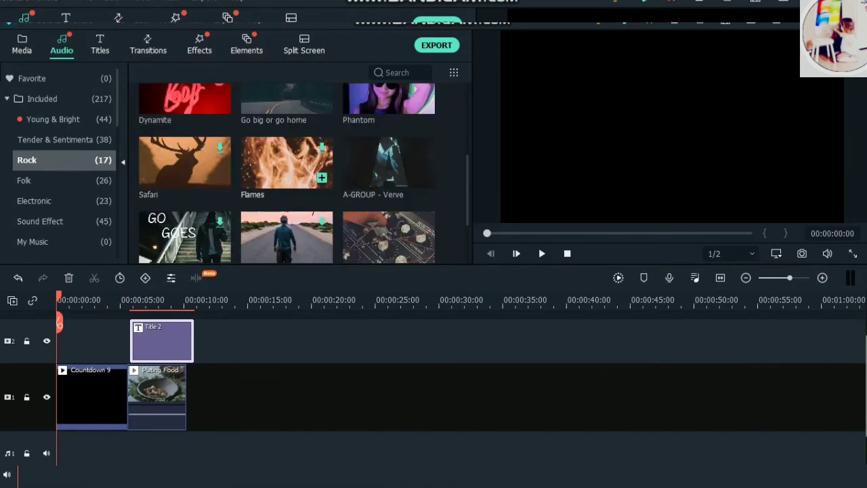
pyautogui.click(322, 177)
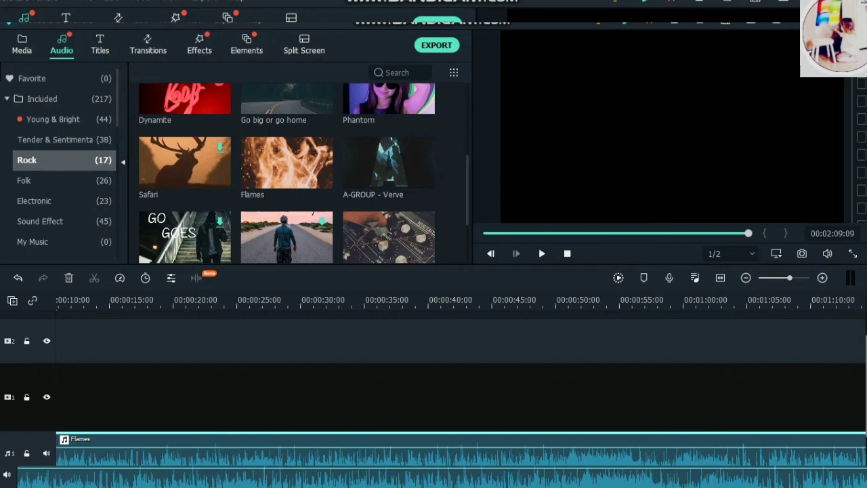
# Play the sequence from the start, split the Flames music at about 00:00:13:17, and delete the part after the split.
pyautogui.press('Home')
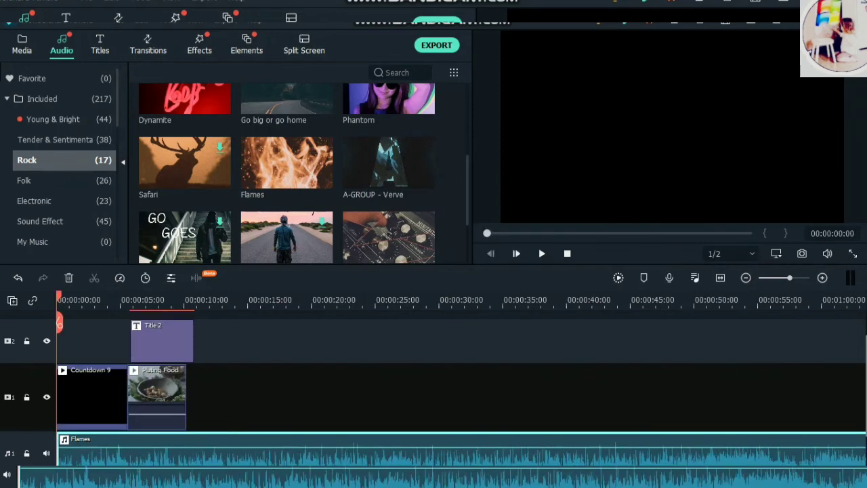
pyautogui.click(542, 253)
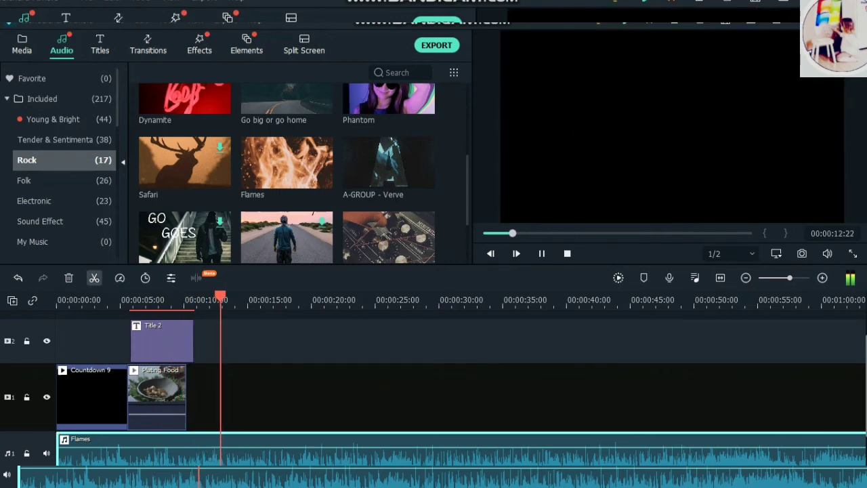
pyautogui.click(94, 278)
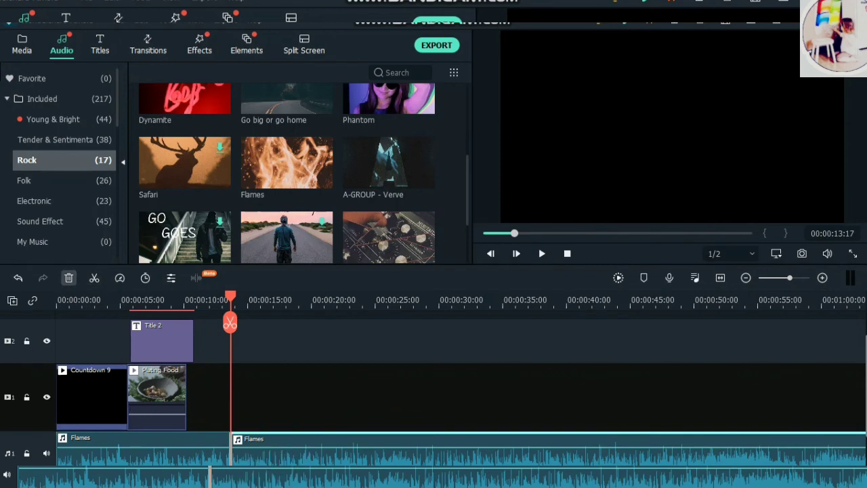
pyautogui.click(68, 278)
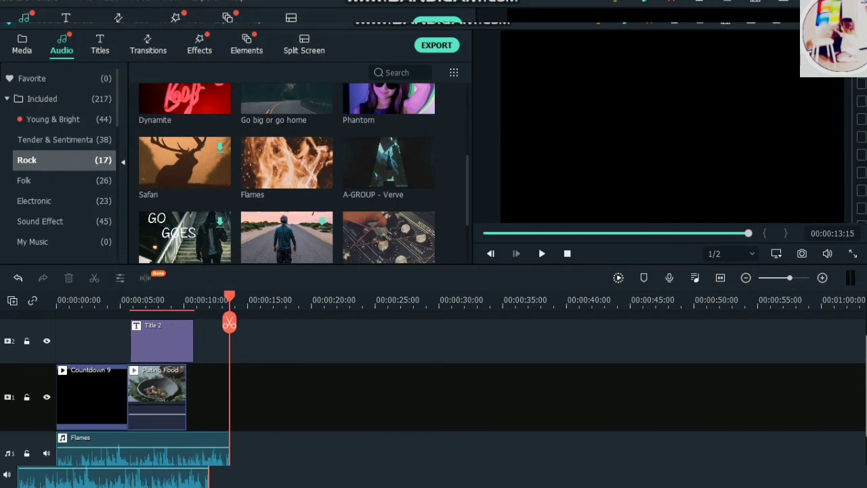
# Shorten the Flames music to the end of the title clip by splitting it at 00:00:10:17 and cutting out the remaining piece.
pyautogui.click(157, 400)
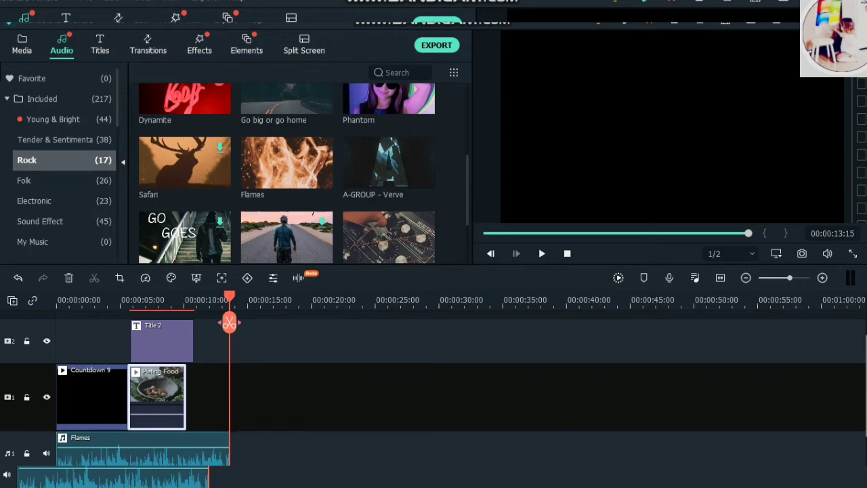
pyautogui.moveTo(229, 323); pyautogui.dragTo(192, 323)
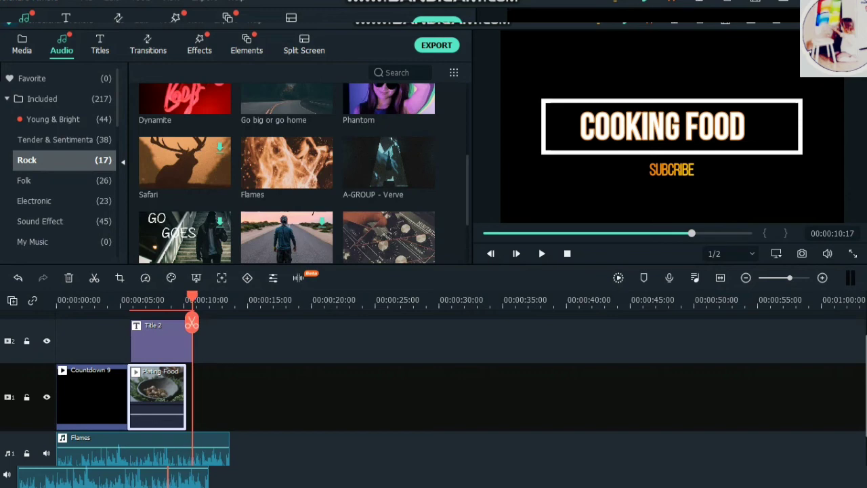
pyautogui.click(205, 451)
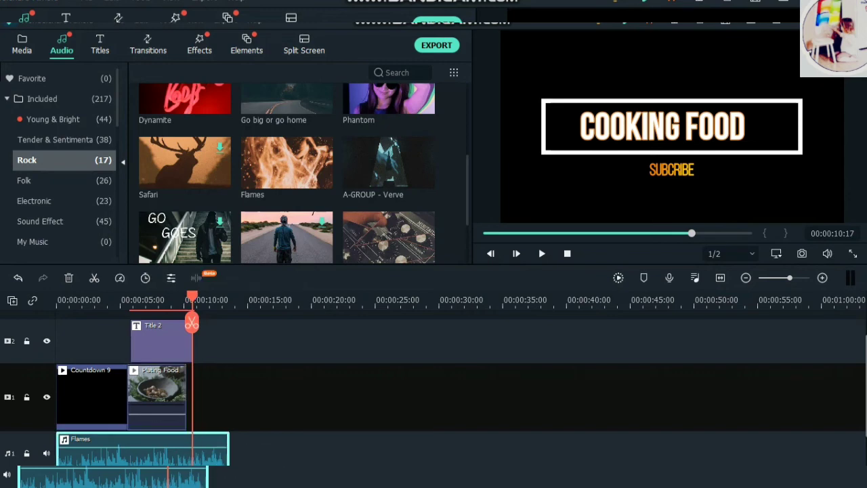
pyautogui.moveTo(203, 447)
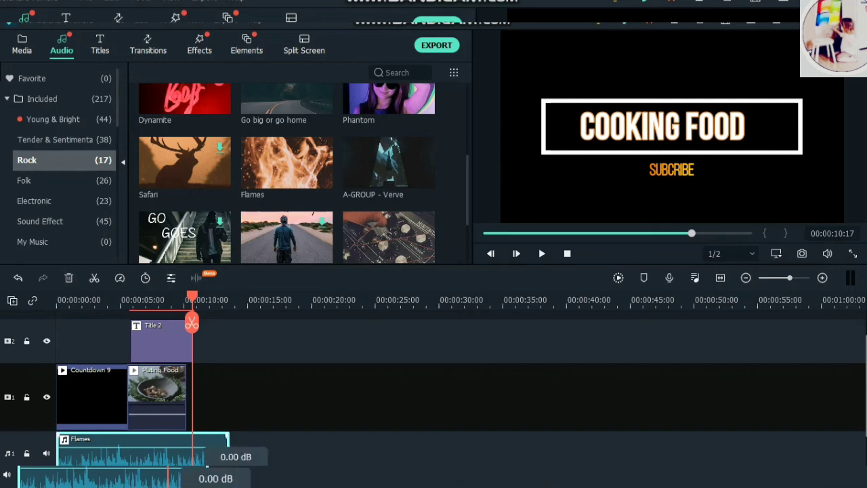
pyautogui.click(261, 439)
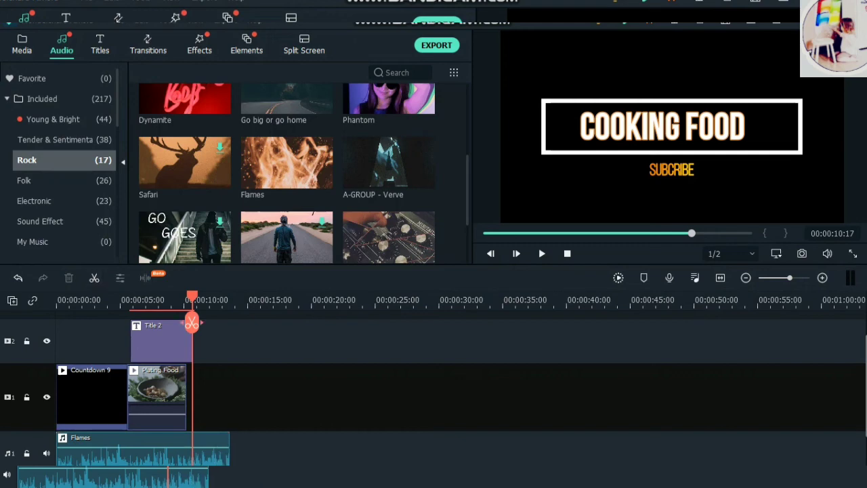
pyautogui.click(192, 323)
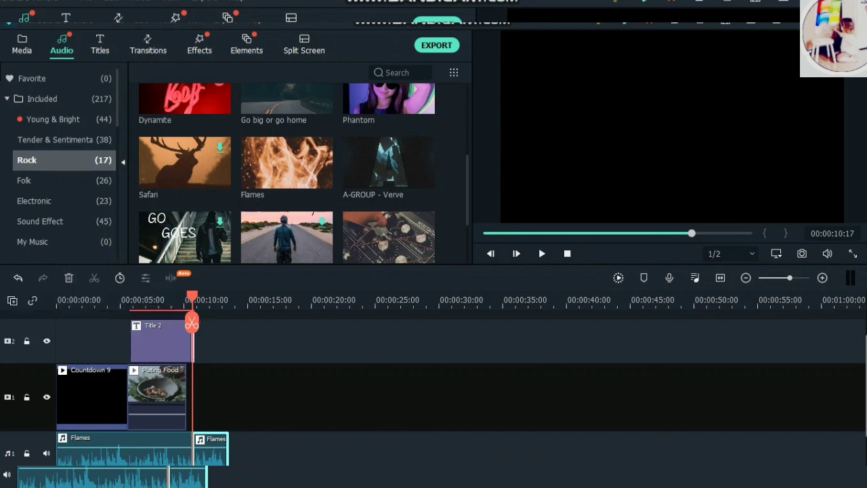
pyautogui.moveTo(192, 324); pyautogui.dragTo(191, 325)
pyautogui.click(211, 451)
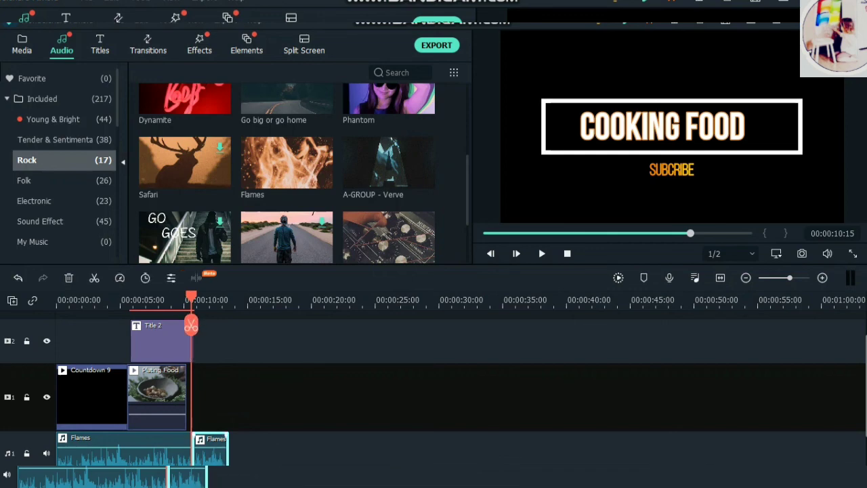
pyautogui.rightClick(209, 445)
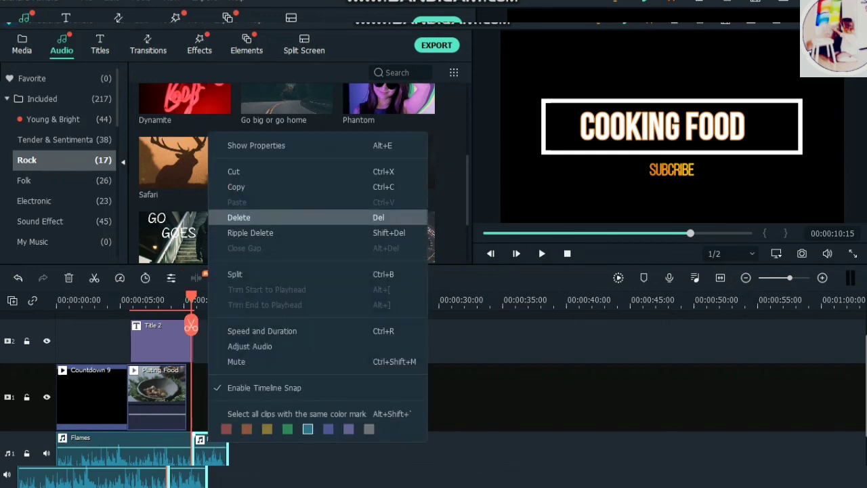
pyautogui.click(244, 171)
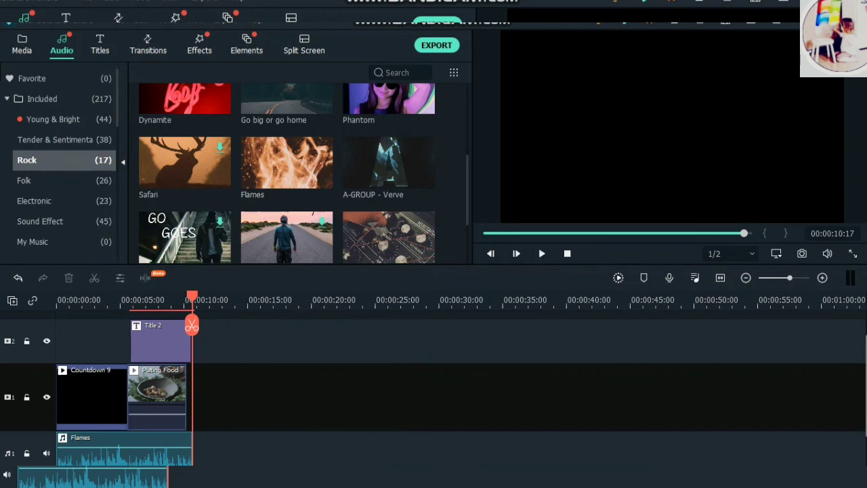
# Play the whole sequence from the beginning to review the countdown, food clip, title and music together.
pyautogui.click(542, 254)
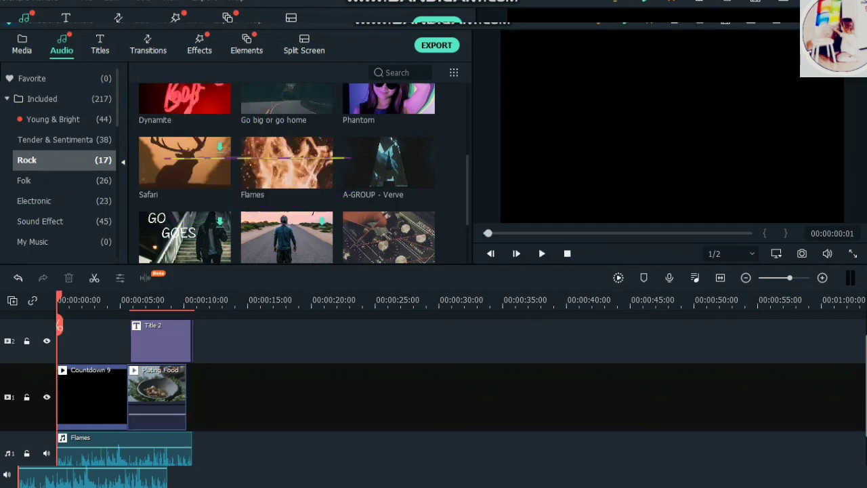
pyautogui.click(542, 253)
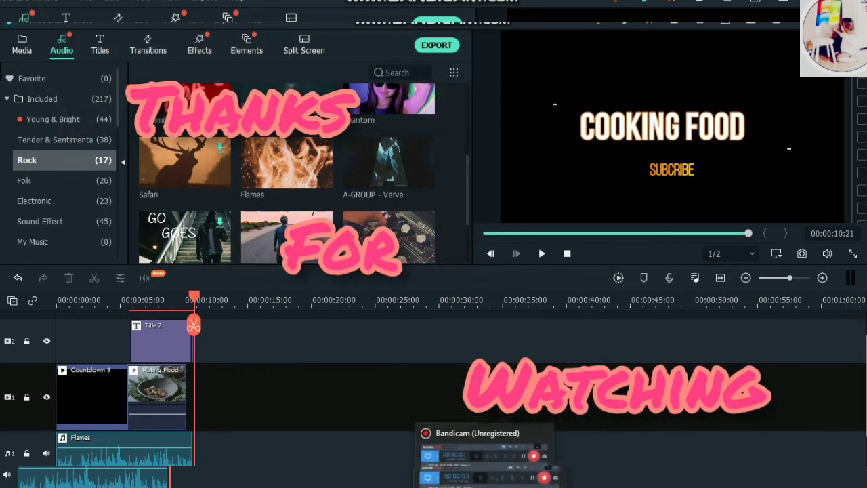
pyautogui.click(486, 475)
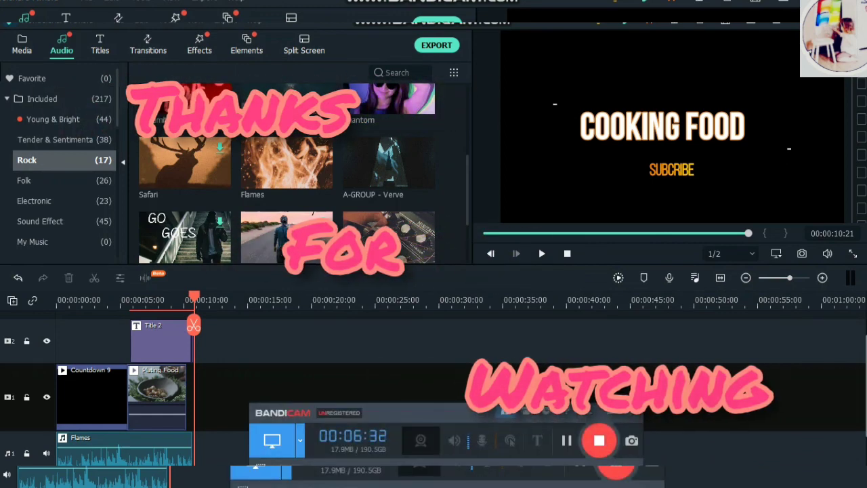